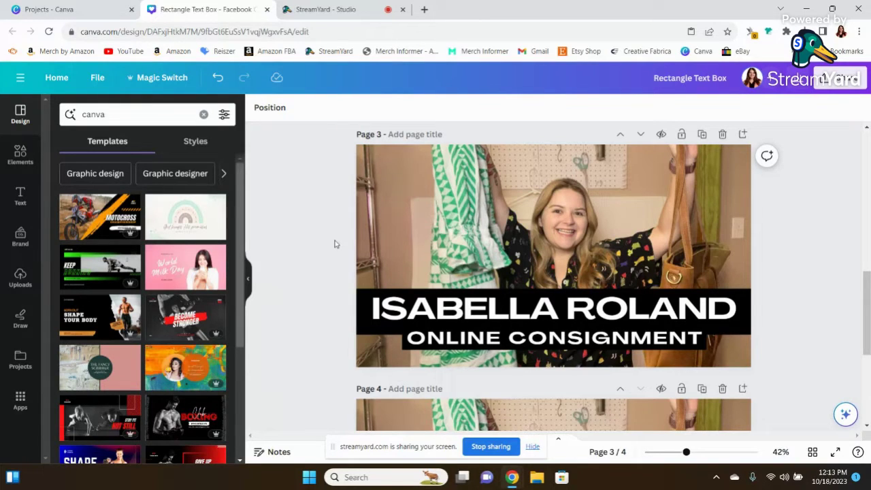
Search Elements for 'rectangle' and show the All results tab
{"action": "left_click", "coordinate": [14, 157]}
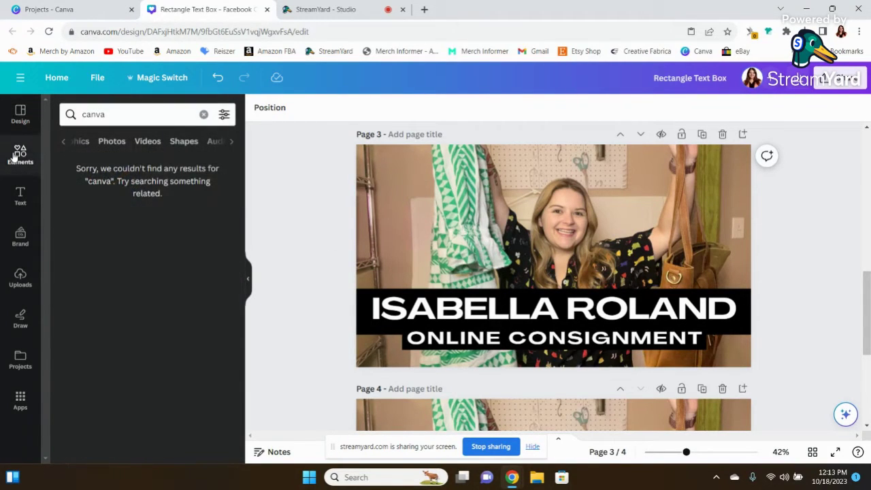
{"action": "left_click", "coordinate": [178, 143]}
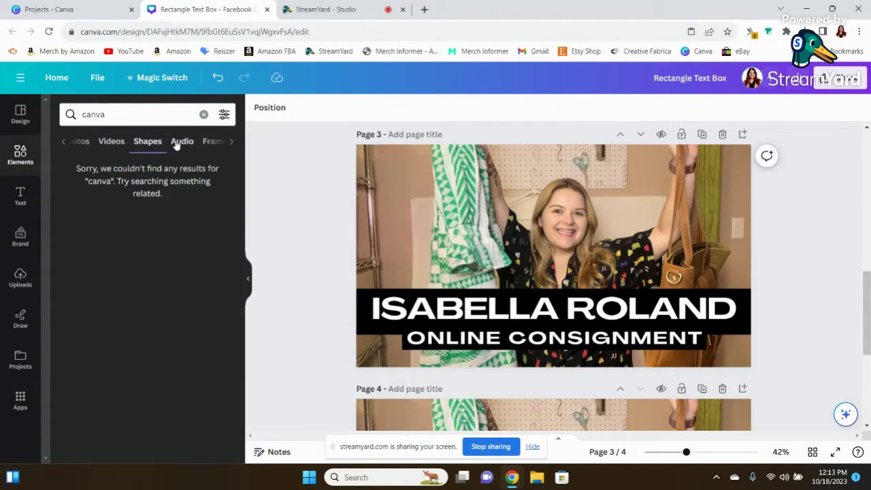
{"action": "double_click", "coordinate": [125, 119]}
{"action": "type", "text": "recr"}
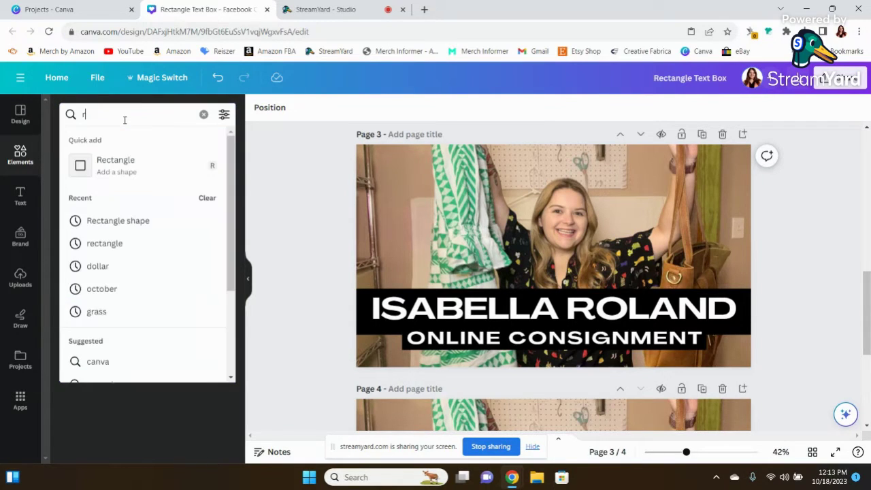
{"action": "key", "text": "BackSpace"}
{"action": "key", "text": "BackSpace"}
{"action": "type", "text": "ctangle"}
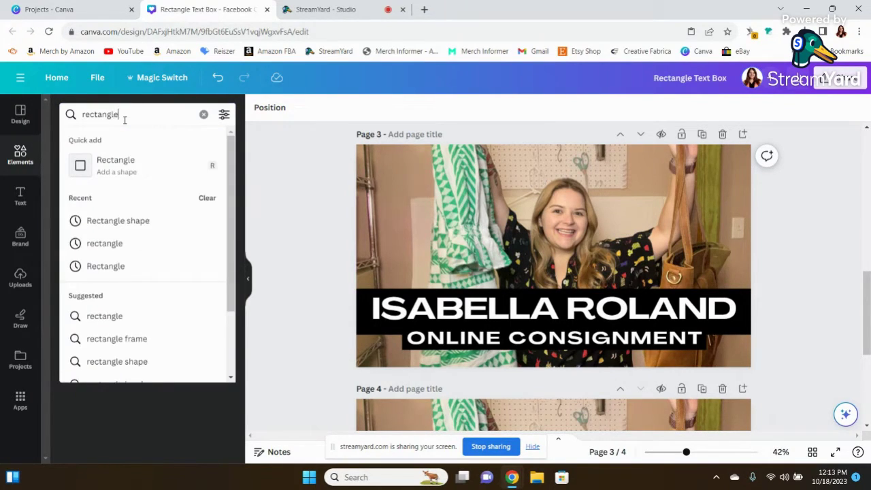
{"action": "key", "text": "Return"}
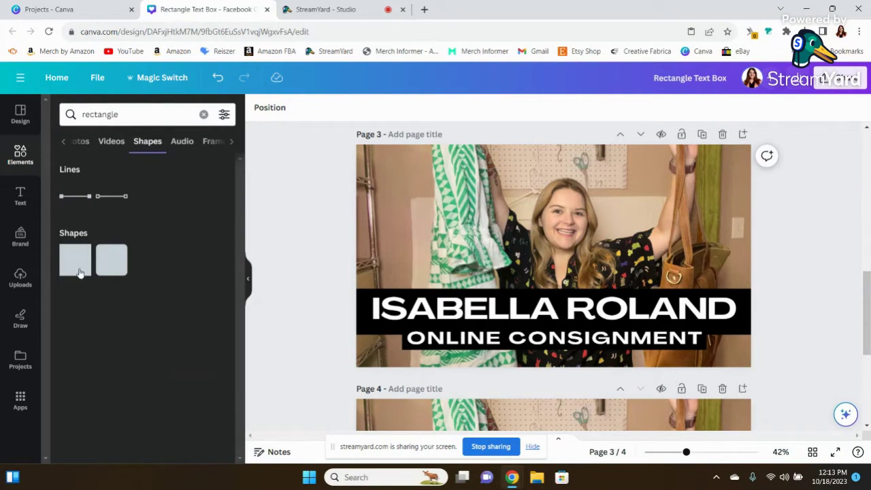
{"action": "left_click", "coordinate": [64, 141]}
{"action": "left_click", "coordinate": [67, 143]}
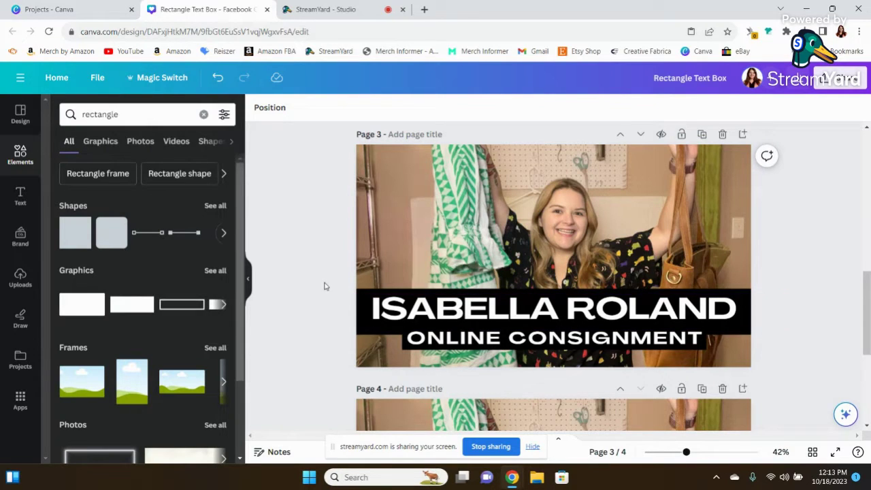
{"action": "scroll", "coordinate": [487, 304], "scroll_direction": "down", "scroll_amount": 2}
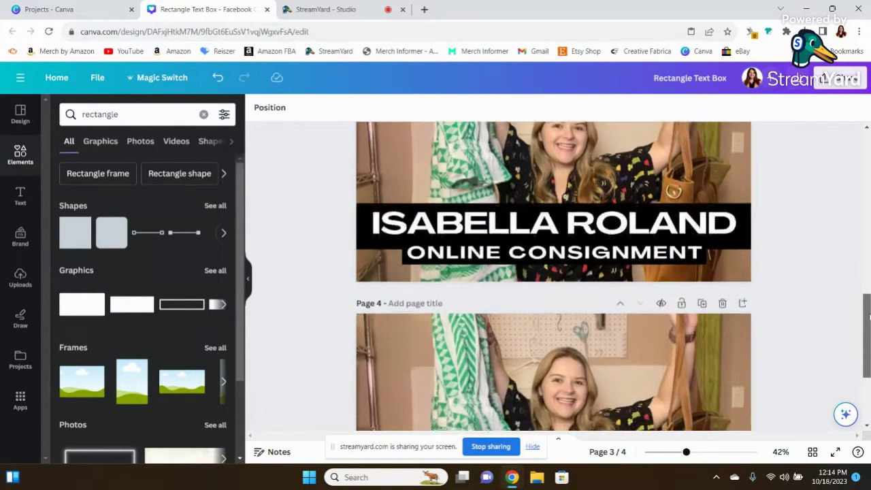
{"action": "scroll", "coordinate": [553, 277], "scroll_direction": "down", "scroll_amount": 2}
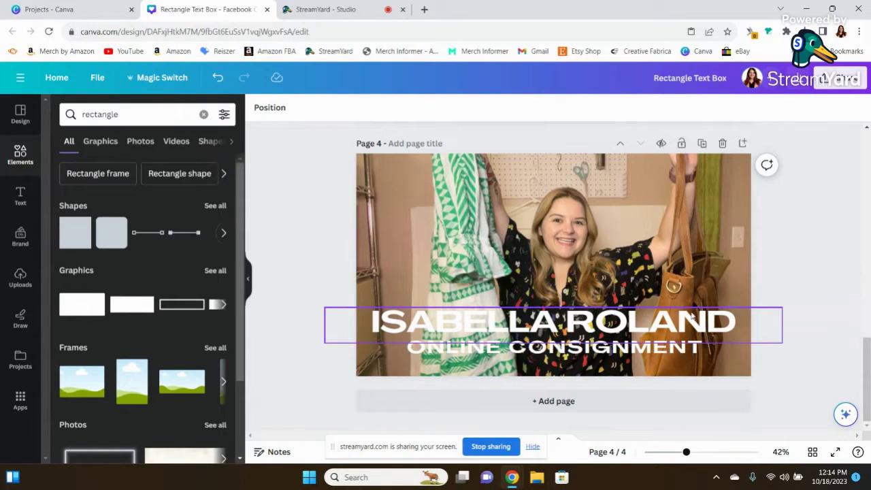
{"action": "left_click", "coordinate": [611, 328]}
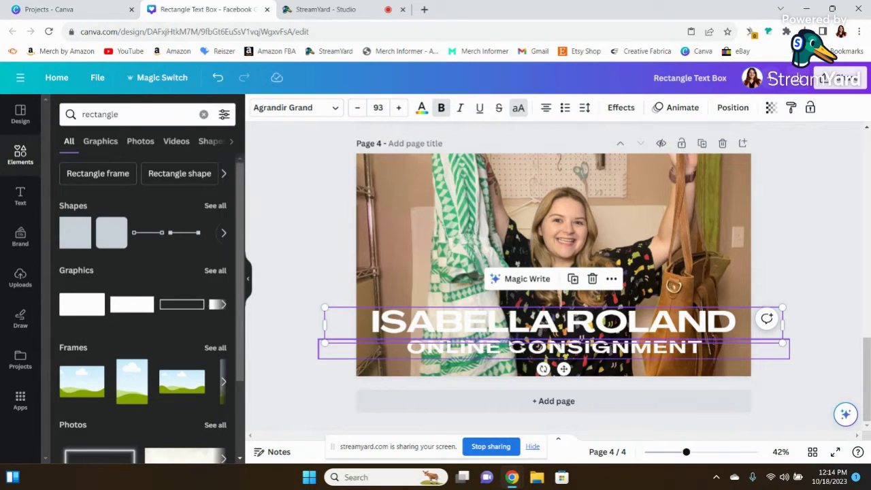
{"action": "left_click", "coordinate": [618, 113]}
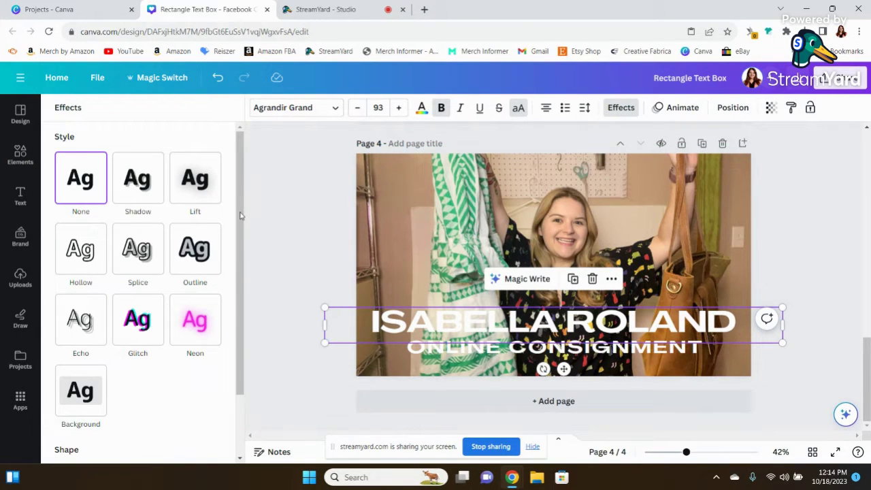
{"action": "left_click_drag", "start_coordinate": [239, 215], "coordinate": [247, 306]}
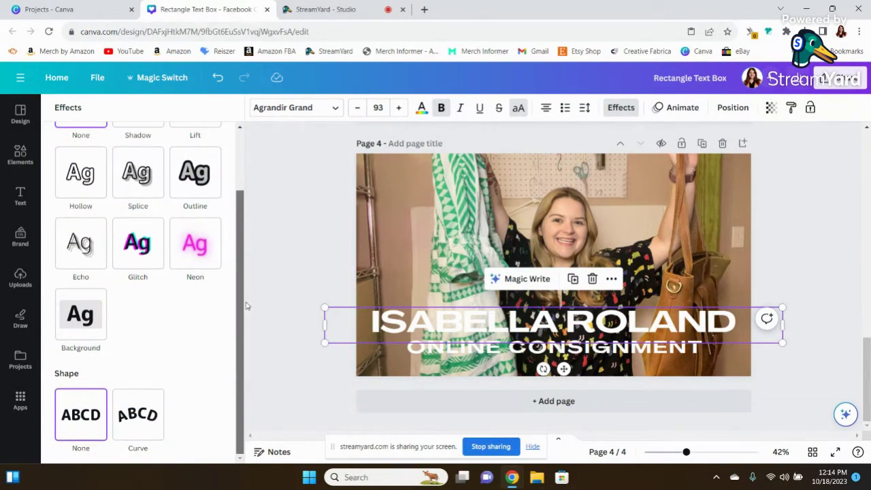
{"action": "left_click", "coordinate": [87, 322]}
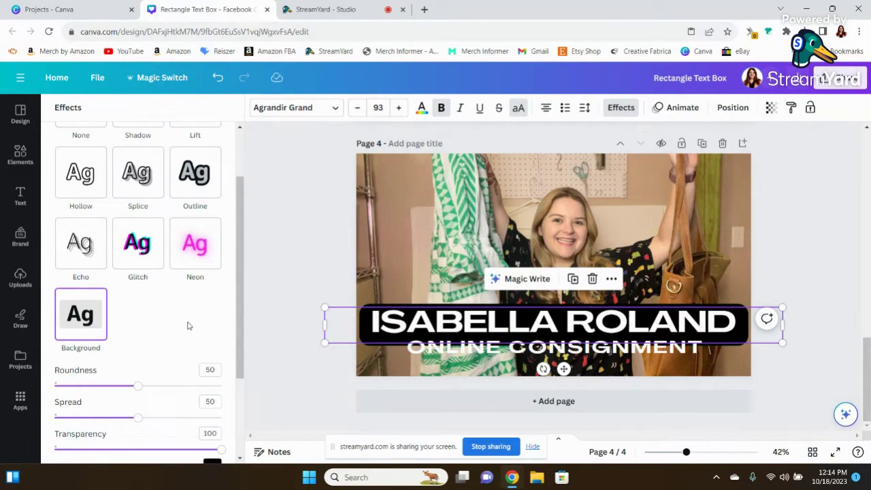
{"action": "left_click", "coordinate": [283, 339]}
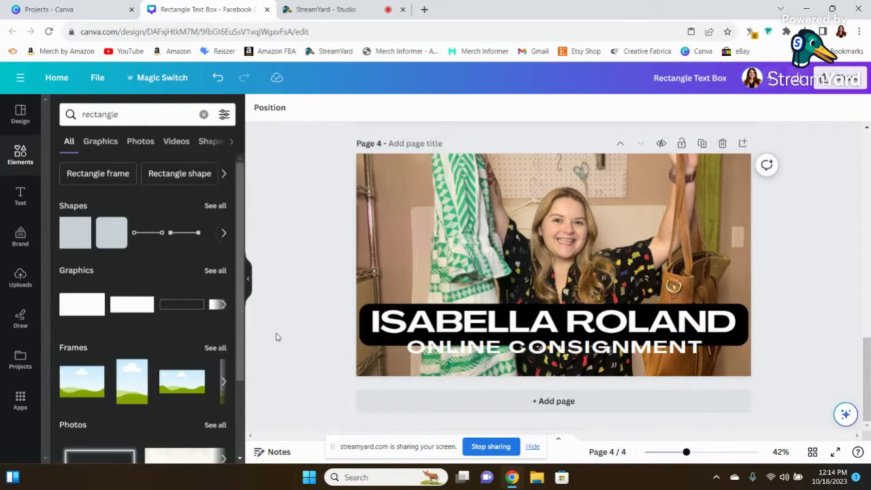
{"action": "left_click", "coordinate": [691, 332]}
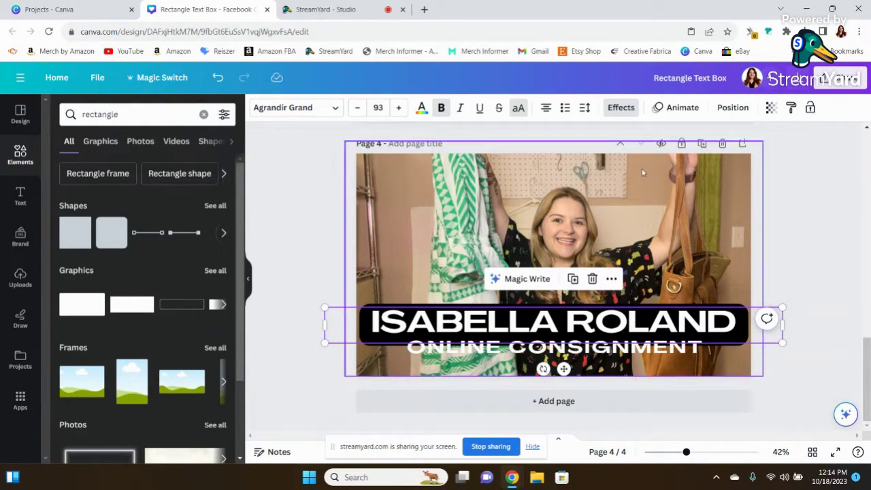
{"action": "left_click", "coordinate": [619, 109]}
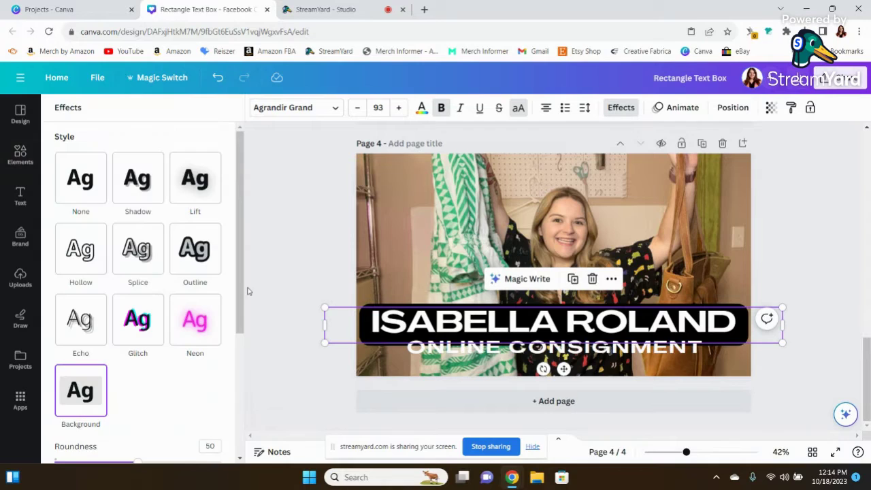
Set the title's background box to roundness 0 and spread 58, keeping transparency 100
{"action": "scroll", "coordinate": [240, 325], "scroll_direction": "down", "scroll_amount": 1}
{"action": "left_click_drag", "start_coordinate": [239, 325], "coordinate": [240, 425]}
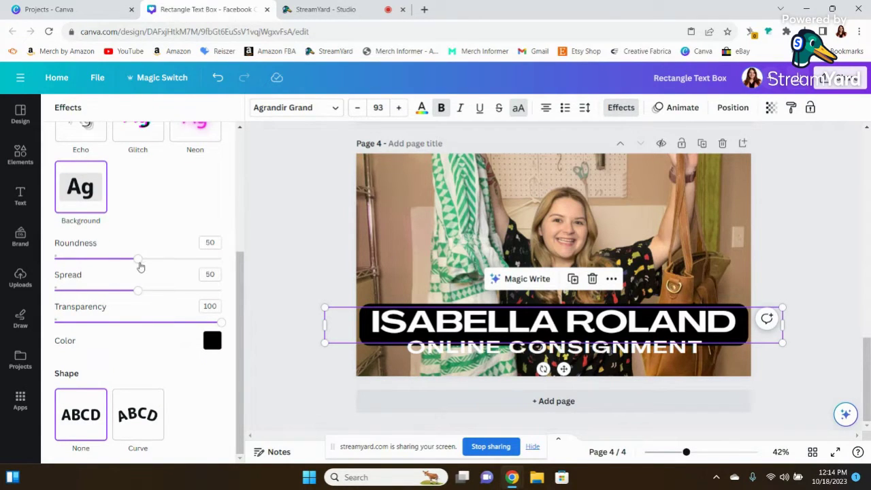
{"action": "left_click_drag", "start_coordinate": [138, 259], "coordinate": [20, 272]}
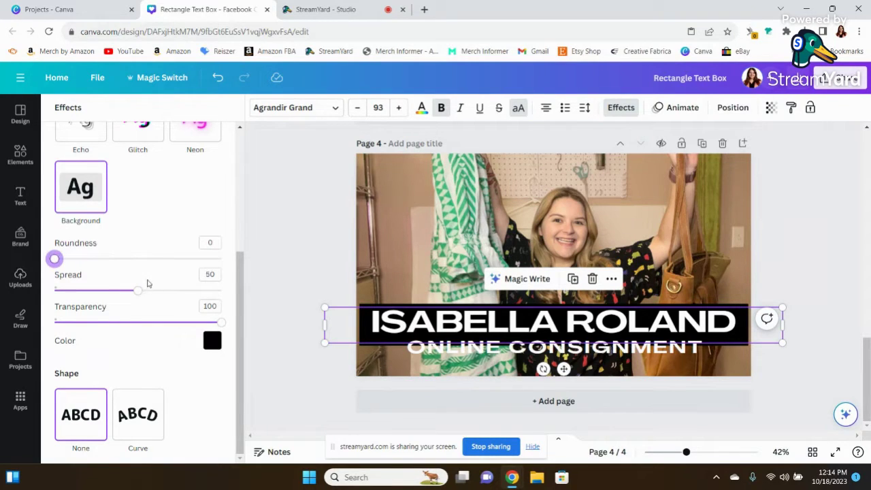
{"action": "left_click", "coordinate": [138, 293]}
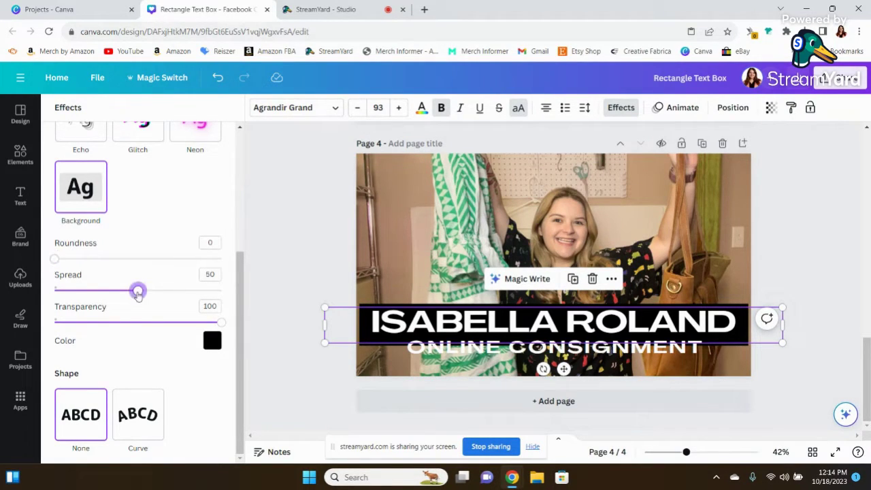
{"action": "left_click_drag", "start_coordinate": [138, 292], "coordinate": [154, 399]}
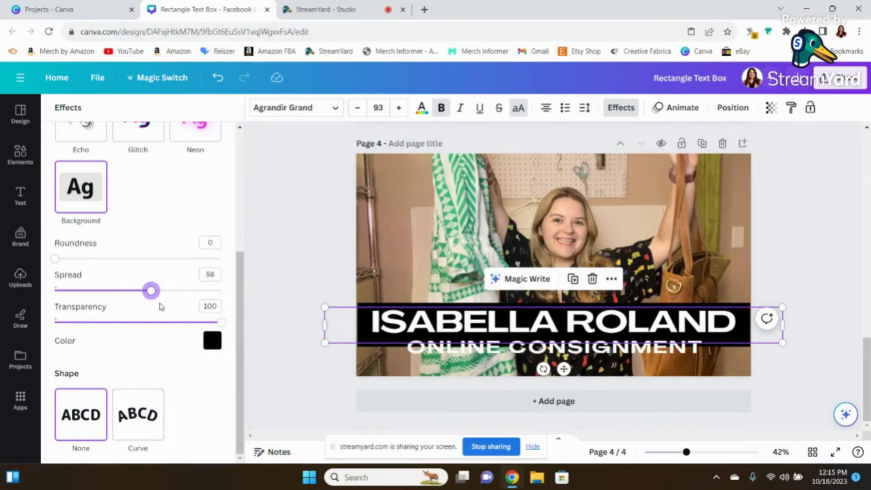
{"action": "left_click_drag", "start_coordinate": [215, 330], "coordinate": [247, 359]}
{"action": "scroll", "coordinate": [272, 361], "scroll_direction": "up", "scroll_amount": 2}
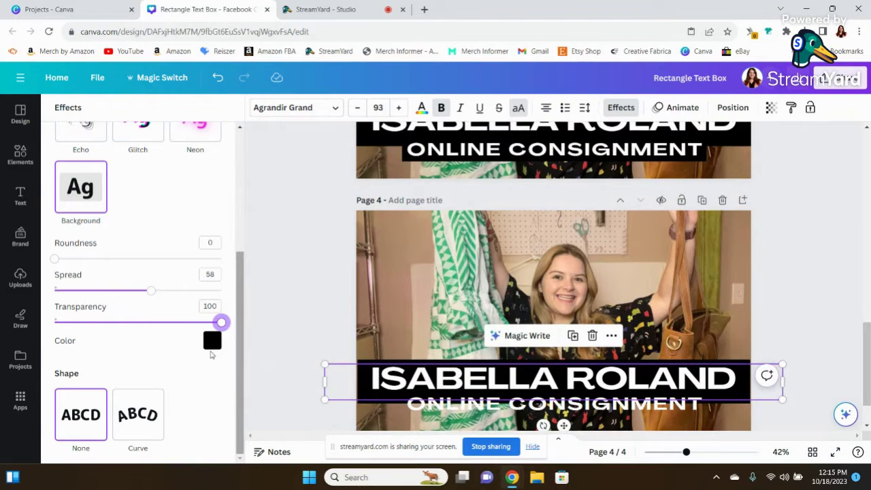
{"action": "scroll", "coordinate": [248, 379], "scroll_direction": "down", "scroll_amount": 2}
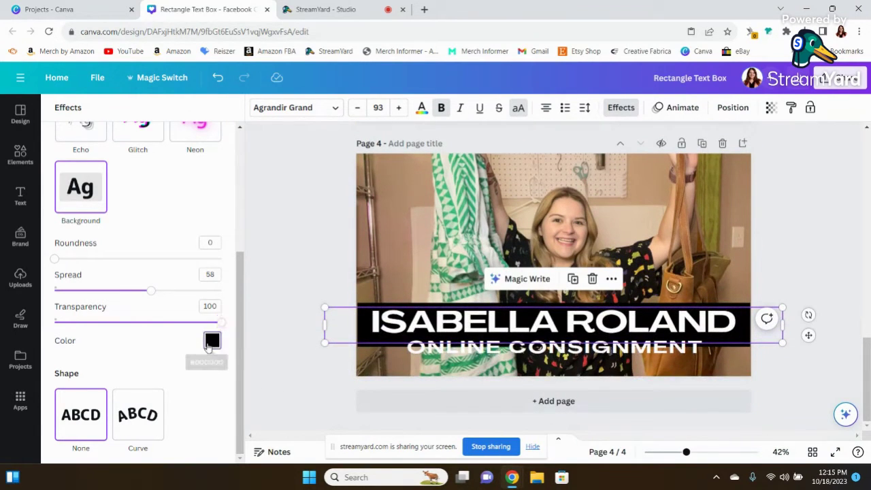
Try pink, light pink and beige, then sample green #39BD79 from the photo's fabric
{"action": "left_click", "coordinate": [212, 341]}
{"action": "left_click", "coordinate": [172, 205]}
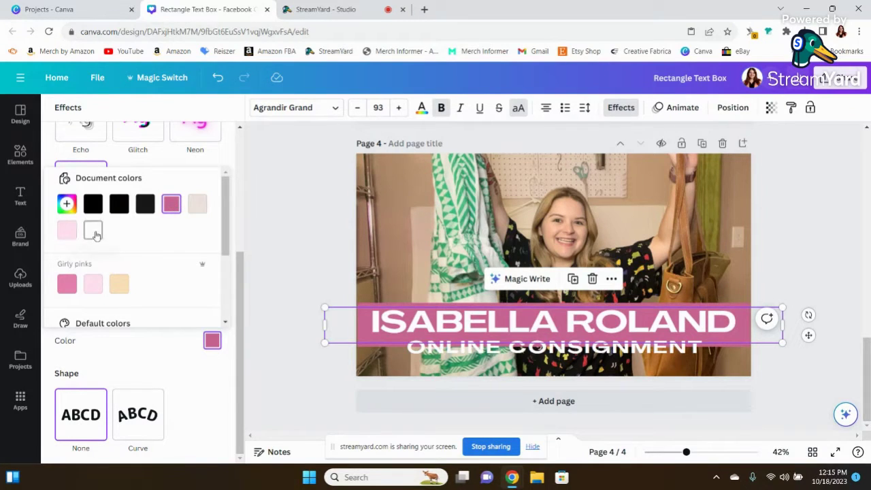
{"action": "left_click", "coordinate": [92, 283]}
{"action": "left_click", "coordinate": [120, 286]}
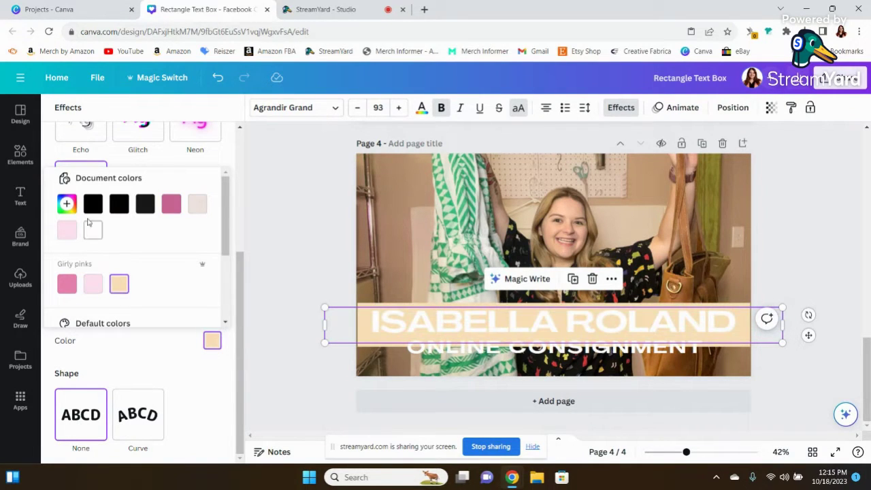
{"action": "left_click", "coordinate": [67, 204]}
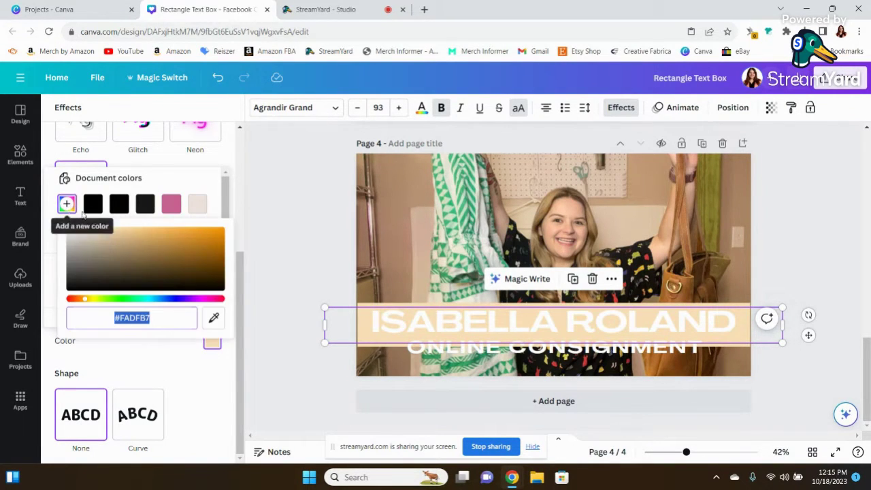
{"action": "left_click", "coordinate": [212, 319]}
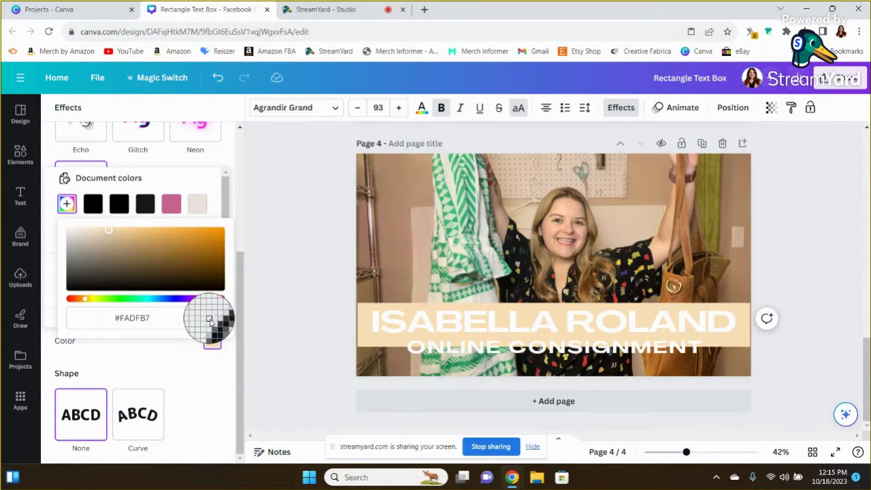
{"action": "left_click", "coordinate": [453, 215]}
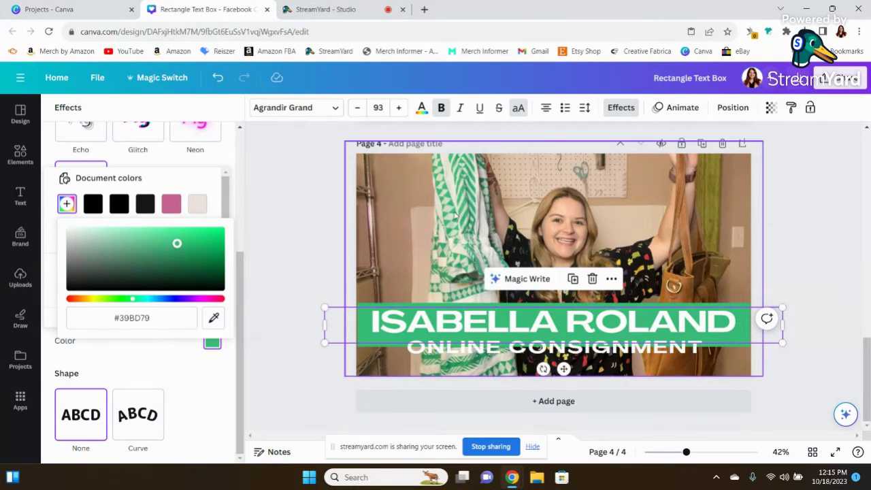
Undo three colour changes to restore the black box, then select the ONLINE CONSIGNMENT line
{"action": "left_click", "coordinate": [317, 231]}
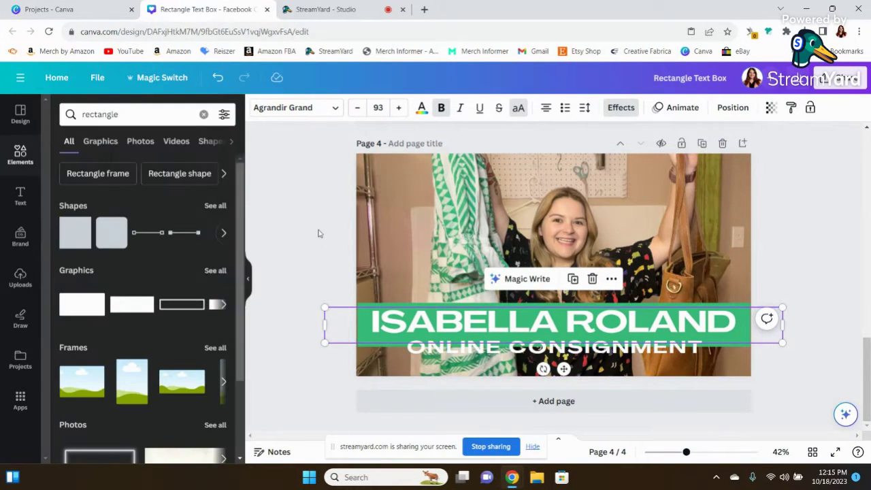
{"action": "left_click", "coordinate": [217, 78]}
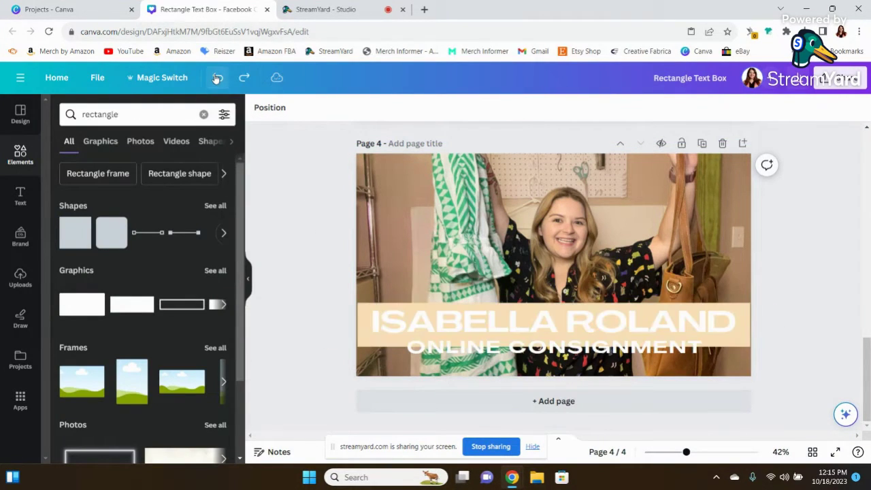
{"action": "left_click", "coordinate": [217, 77]}
{"action": "left_click", "coordinate": [217, 78]}
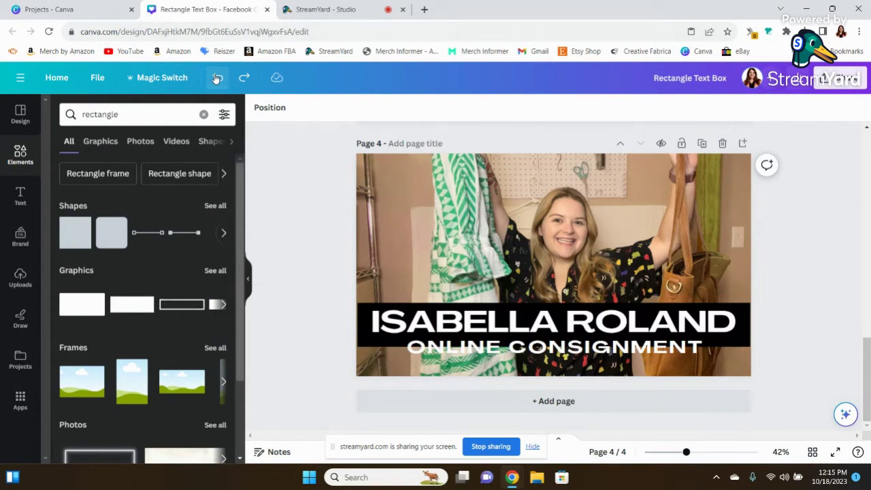
{"action": "left_click", "coordinate": [546, 354]}
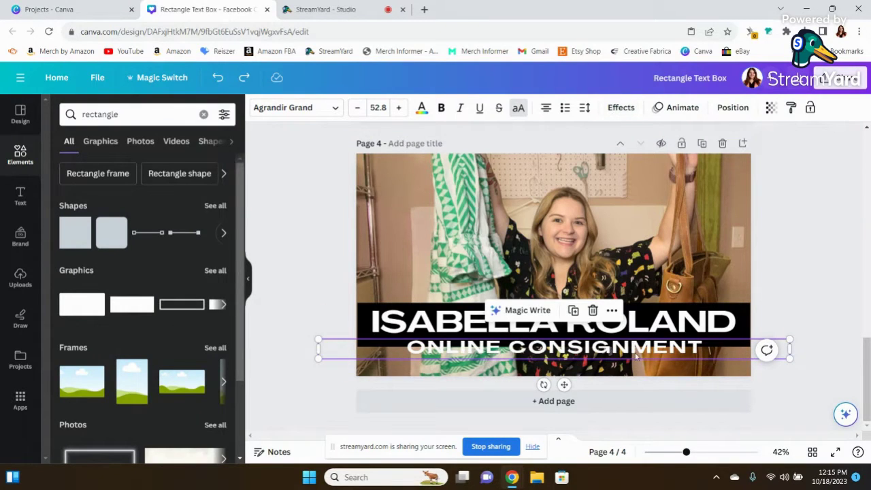
Give ONLINE CONSIGNMENT a black Background box with roundness 0 and spread about 41
{"action": "left_click", "coordinate": [607, 109]}
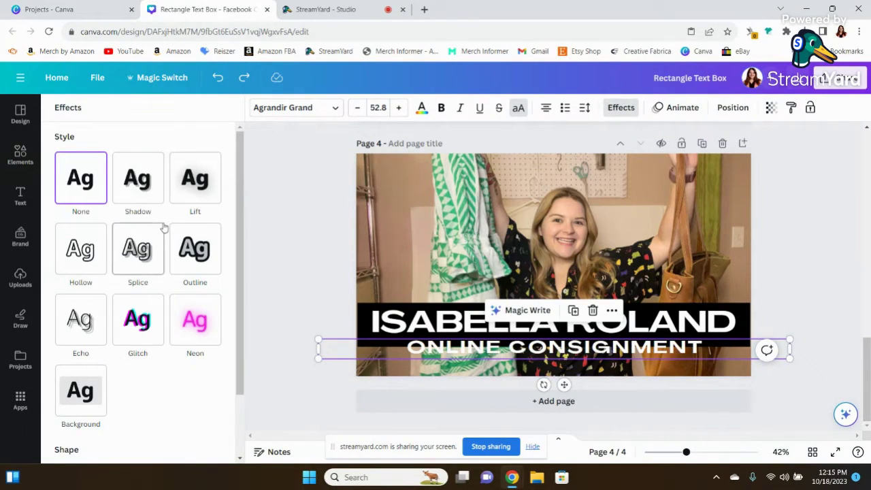
{"action": "scroll", "coordinate": [163, 231], "scroll_direction": "down", "scroll_amount": 2}
{"action": "left_click", "coordinate": [94, 319]}
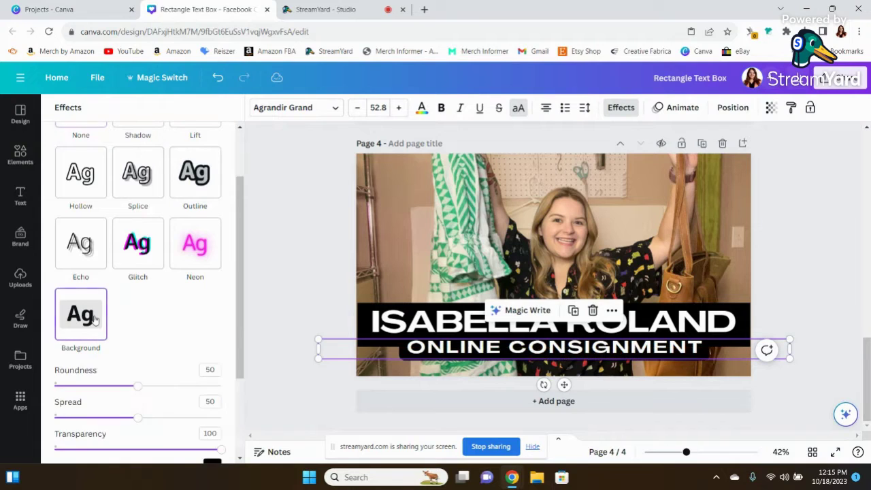
{"action": "scroll", "coordinate": [116, 326], "scroll_direction": "up", "scroll_amount": 1}
{"action": "scroll", "coordinate": [123, 330], "scroll_direction": "down", "scroll_amount": 4}
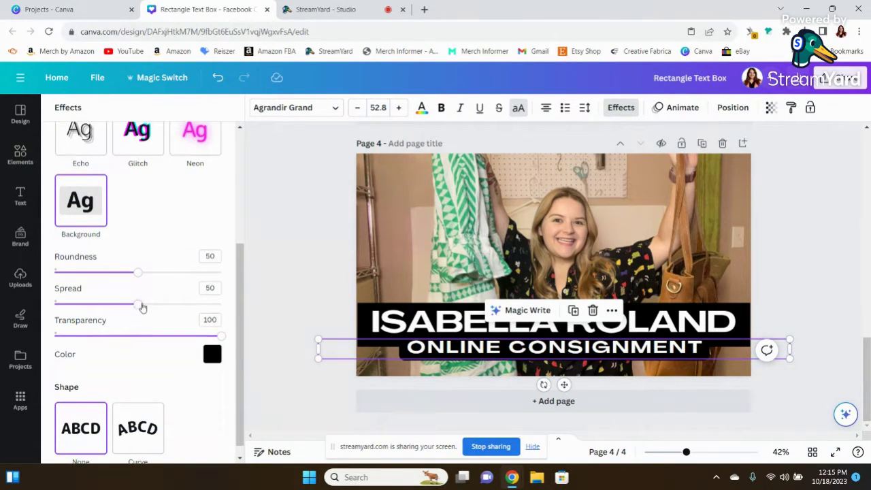
{"action": "left_click_drag", "start_coordinate": [139, 274], "coordinate": [54, 272]}
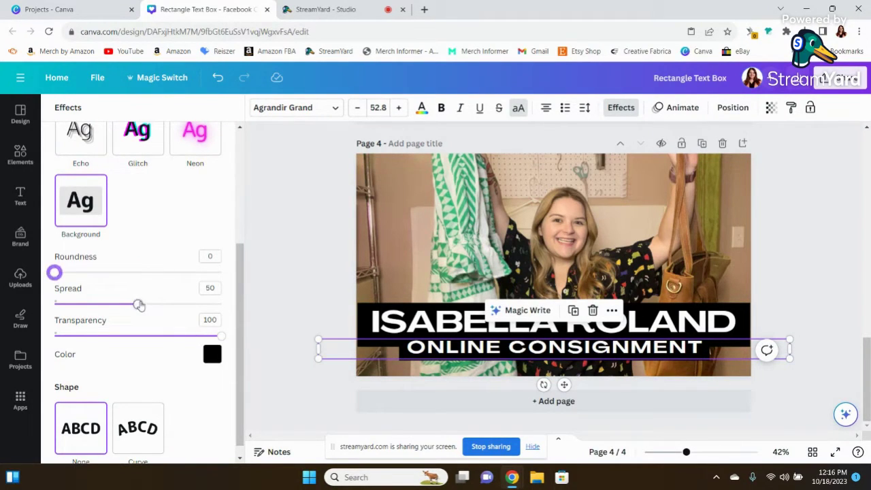
{"action": "left_click_drag", "start_coordinate": [138, 305], "coordinate": [124, 322]}
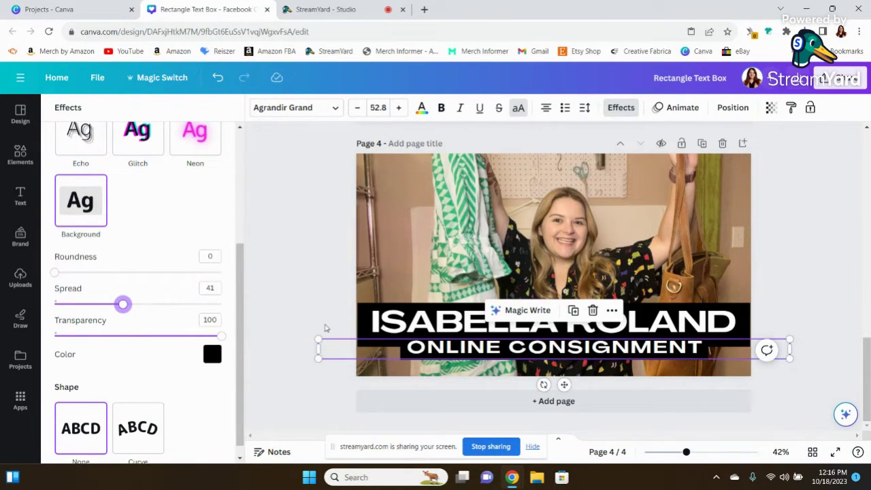
{"action": "left_click", "coordinate": [325, 328]}
Trial-move the ONLINE CONSIGNMENT subtitle, then undo to return it to its original spot
{"action": "left_click", "coordinate": [649, 349]}
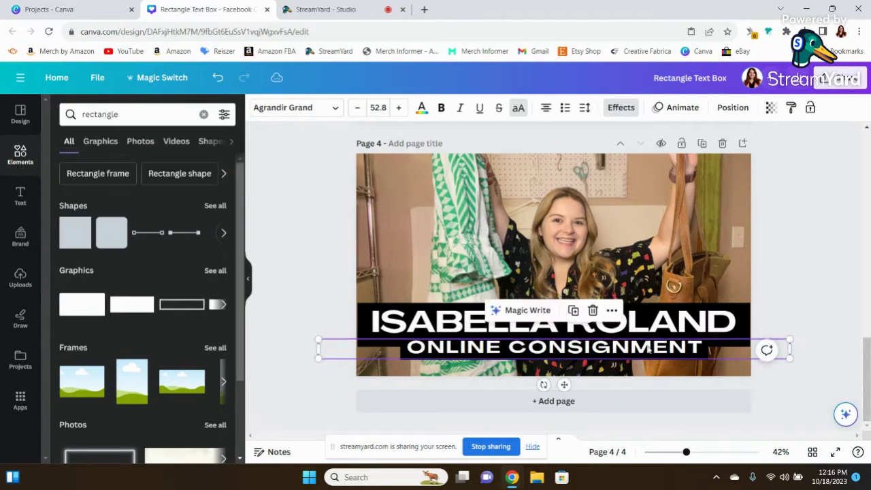
{"action": "mouse_move", "coordinate": [649, 349]}
{"action": "left_mouse_down"}
{"action": "mouse_move", "coordinate": [648, 363]}
{"action": "mouse_move", "coordinate": [650, 342]}
{"action": "left_mouse_up"}
{"action": "left_click", "coordinate": [776, 274]}
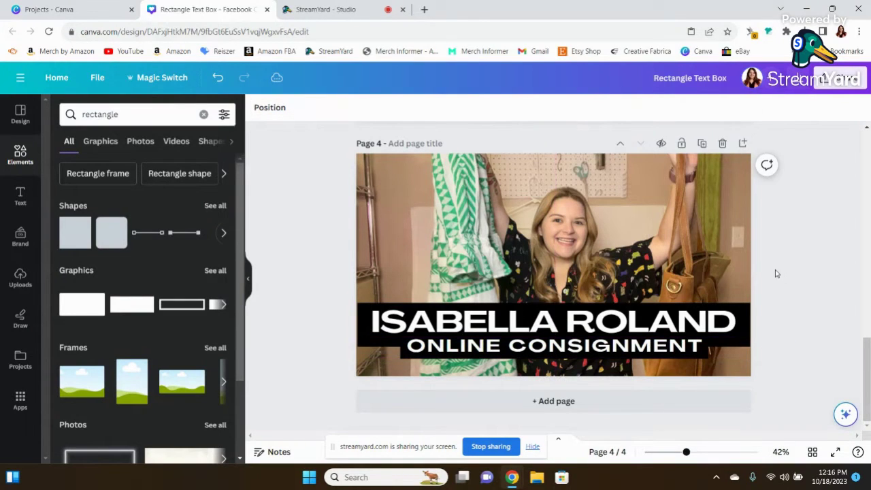
{"action": "scroll", "coordinate": [775, 273], "scroll_direction": "up", "scroll_amount": 3}
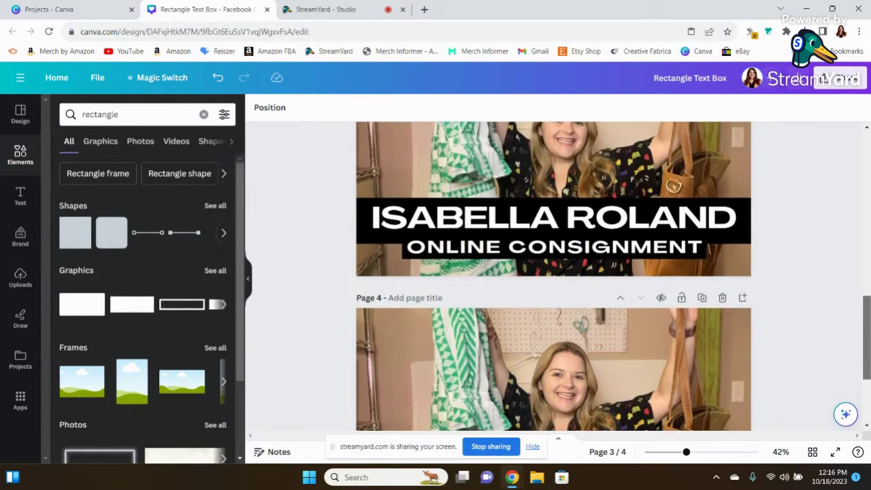
{"action": "scroll", "coordinate": [776, 273], "scroll_direction": "up", "scroll_amount": 2}
{"action": "key", "text": "ctrl+z"}
{"action": "key", "text": "ctrl+z"}
{"action": "key", "text": "ctrl+z"}
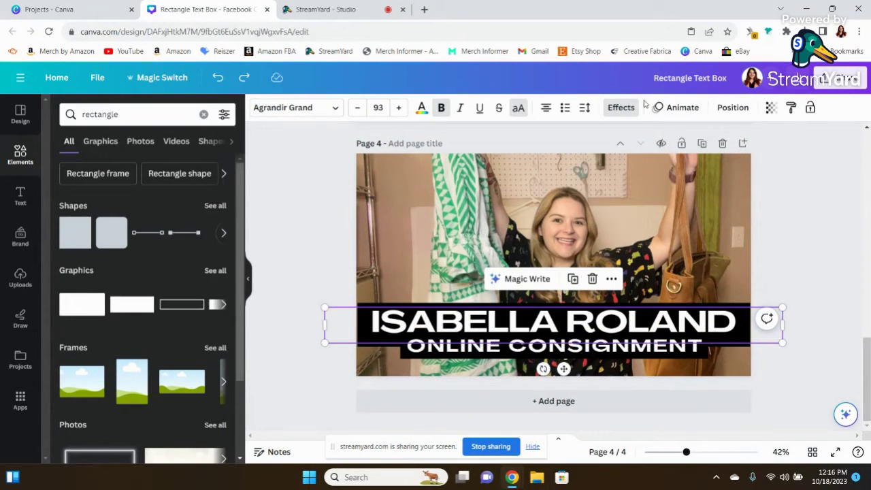
Duplicate the ISABELLA ROLAND title and position the copy on the thumbnail
{"action": "left_click", "coordinate": [620, 108]}
{"action": "scroll", "coordinate": [148, 313], "scroll_direction": "down", "scroll_amount": 5}
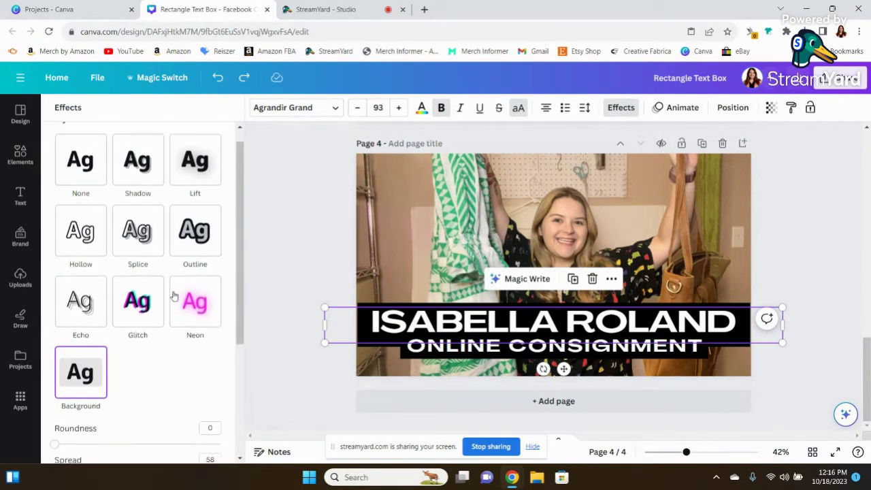
{"action": "scroll", "coordinate": [163, 315], "scroll_direction": "up", "scroll_amount": 3}
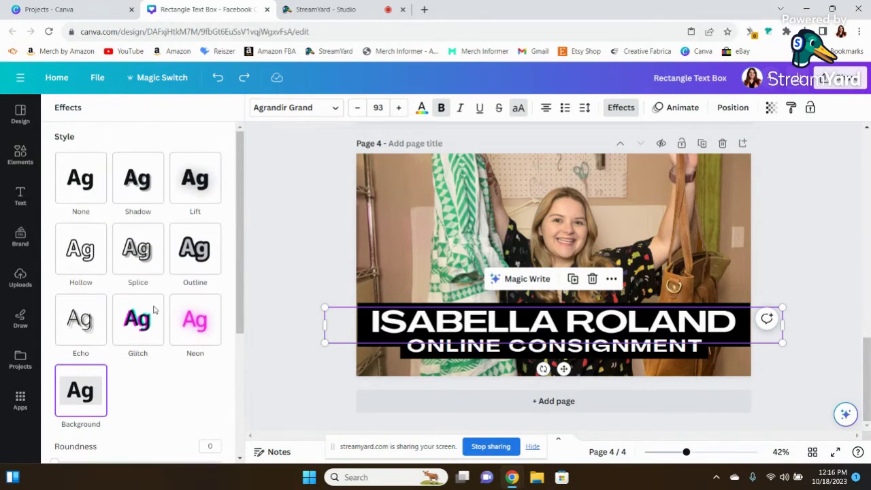
{"action": "scroll", "coordinate": [154, 310], "scroll_direction": "down", "scroll_amount": 2}
{"action": "scroll", "coordinate": [151, 311], "scroll_direction": "up", "scroll_amount": 2}
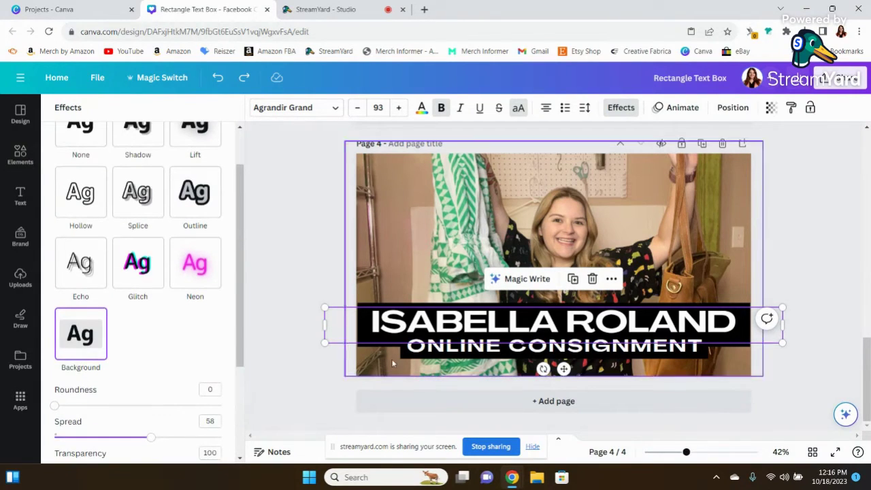
{"action": "right_click", "coordinate": [413, 320]}
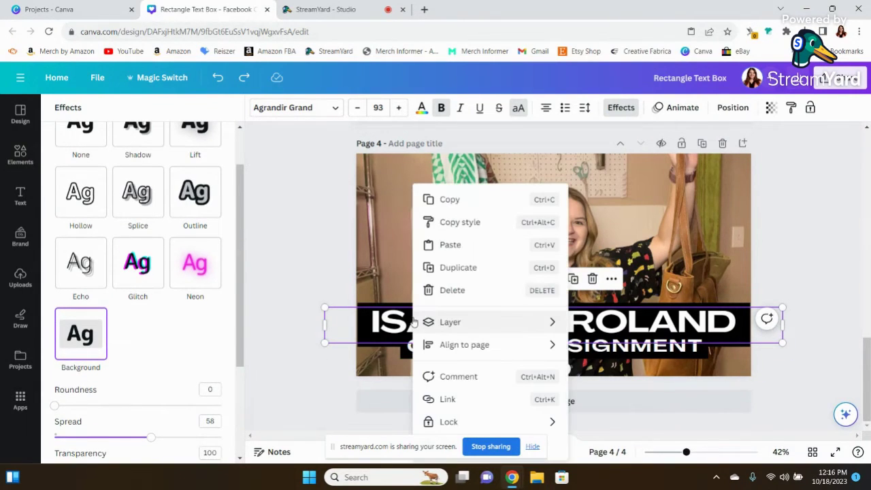
{"action": "left_click", "coordinate": [515, 267]}
{"action": "mouse_move", "coordinate": [511, 323]}
{"action": "left_mouse_down"}
{"action": "mouse_move", "coordinate": [509, 307]}
{"action": "mouse_move", "coordinate": [505, 317]}
{"action": "left_mouse_up"}
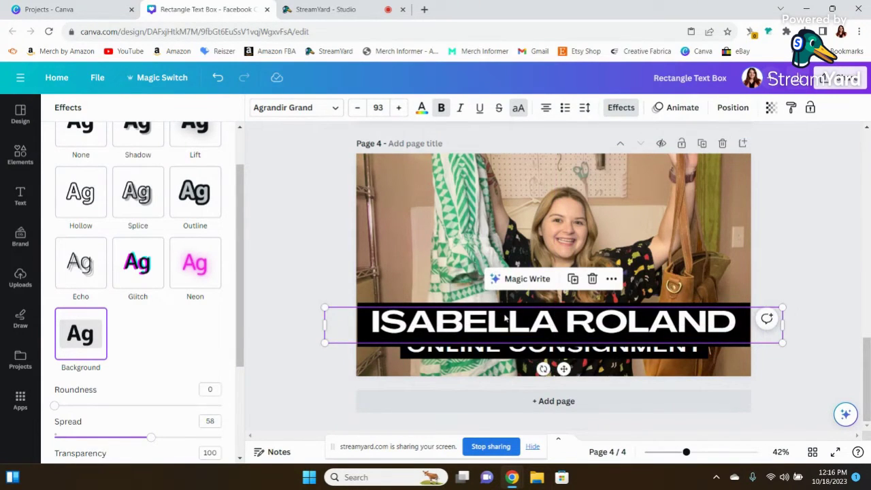
Apply Shadow, then Splice (thickness 50, offset 50, direction -45) to the title and move it up
{"action": "scroll", "coordinate": [185, 195], "scroll_direction": "down", "scroll_amount": 1}
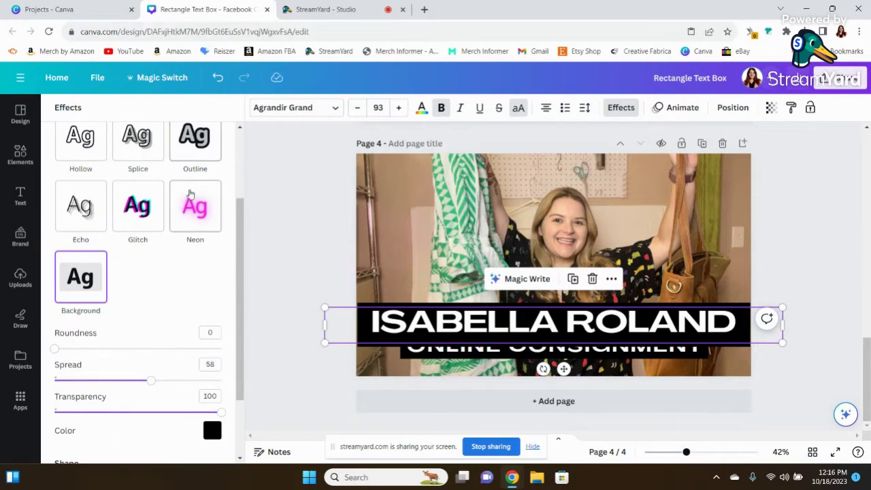
{"action": "scroll", "coordinate": [187, 192], "scroll_direction": "up", "scroll_amount": 1}
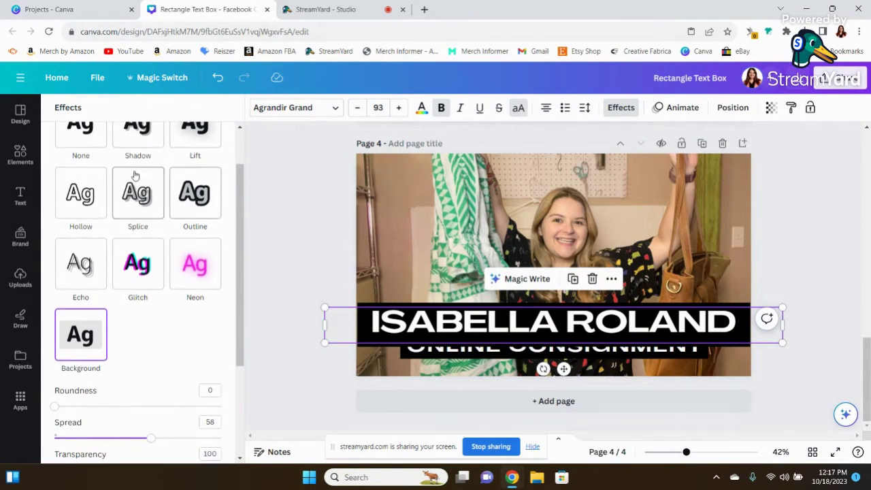
{"action": "left_click", "coordinate": [140, 145]}
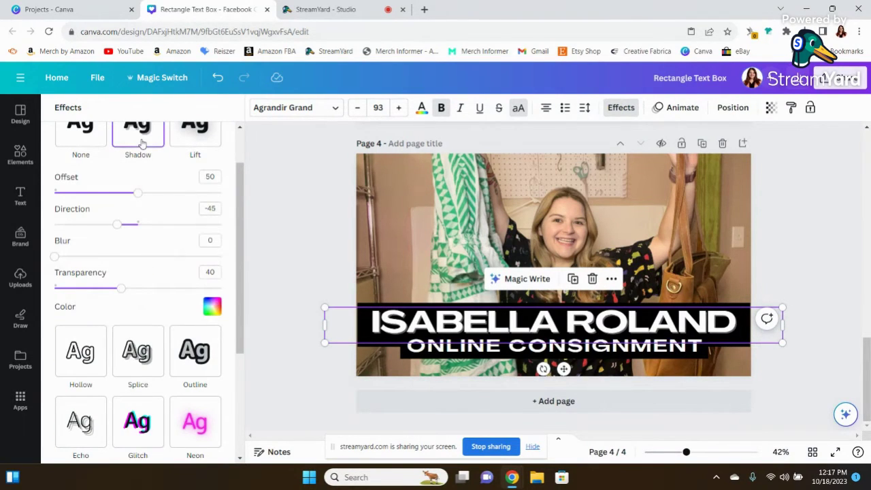
{"action": "scroll", "coordinate": [171, 188], "scroll_direction": "down", "scroll_amount": 1}
{"action": "scroll", "coordinate": [153, 352], "scroll_direction": "up", "scroll_amount": 1}
{"action": "left_click", "coordinate": [154, 353]}
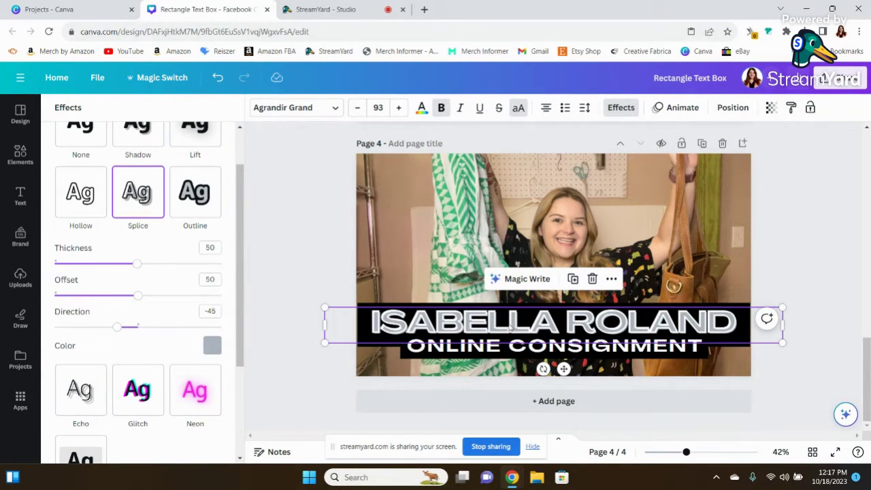
{"action": "right_click", "coordinate": [510, 327]}
{"action": "mouse_move", "coordinate": [448, 338]}
{"action": "left_mouse_down"}
{"action": "mouse_move", "coordinate": [451, 308]}
{"action": "mouse_move", "coordinate": [449, 342]}
{"action": "mouse_move", "coordinate": [447, 331]}
{"action": "mouse_move", "coordinate": [476, 332]}
{"action": "mouse_move", "coordinate": [463, 332]}
{"action": "left_mouse_up"}
Try Hollow, Outline, Shadow and Lift on the title, then set its effect to None
{"action": "left_click", "coordinate": [342, 262]}
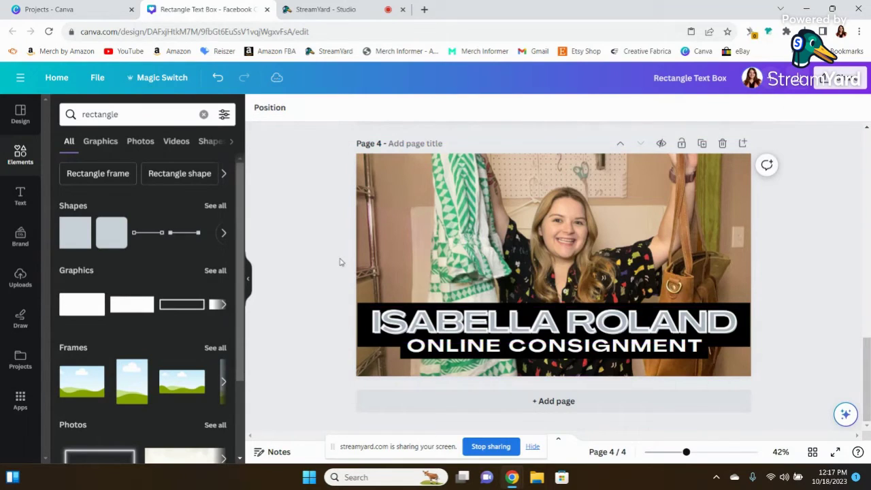
{"action": "left_click", "coordinate": [474, 325]}
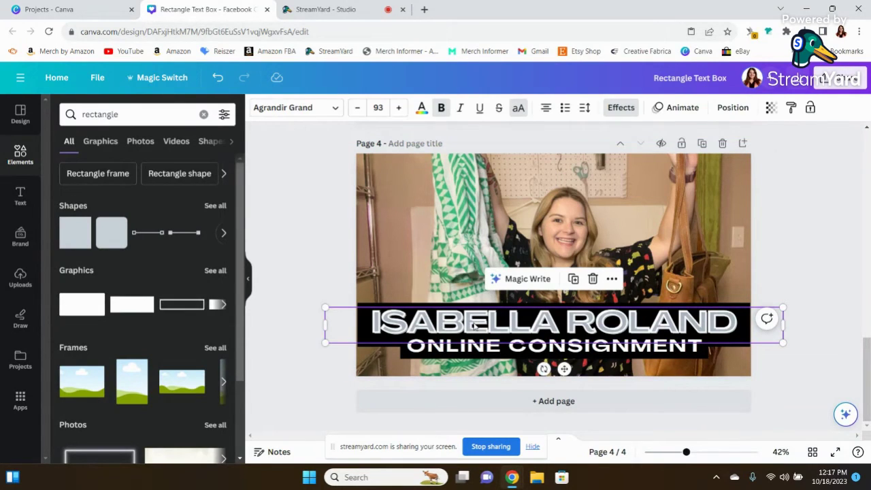
{"action": "left_click", "coordinate": [621, 107]}
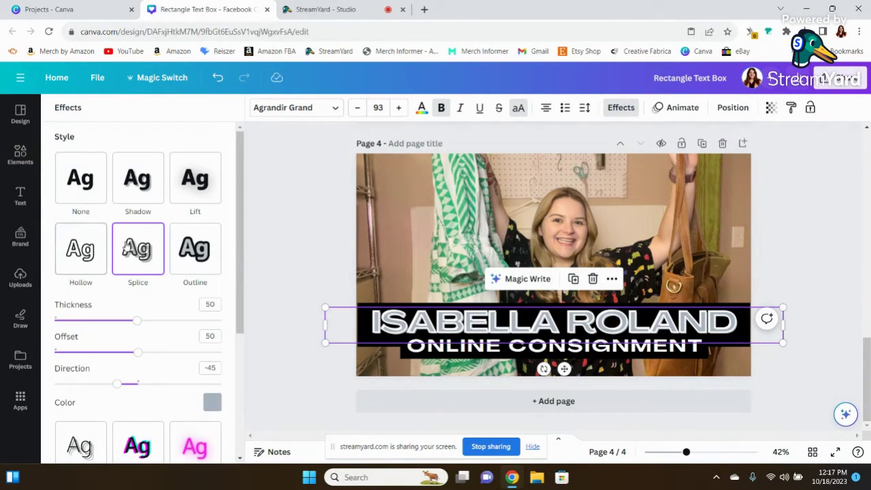
{"action": "left_click", "coordinate": [97, 255]}
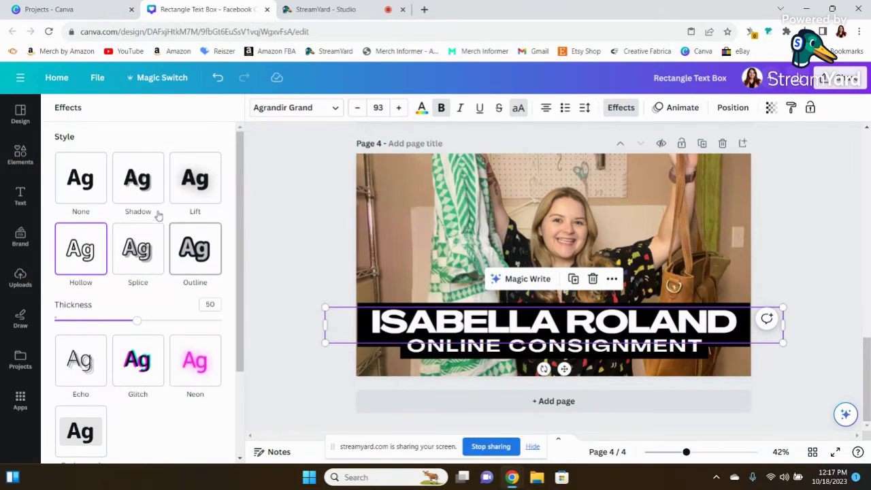
{"action": "left_click", "coordinate": [197, 250]}
{"action": "left_click", "coordinate": [155, 197]}
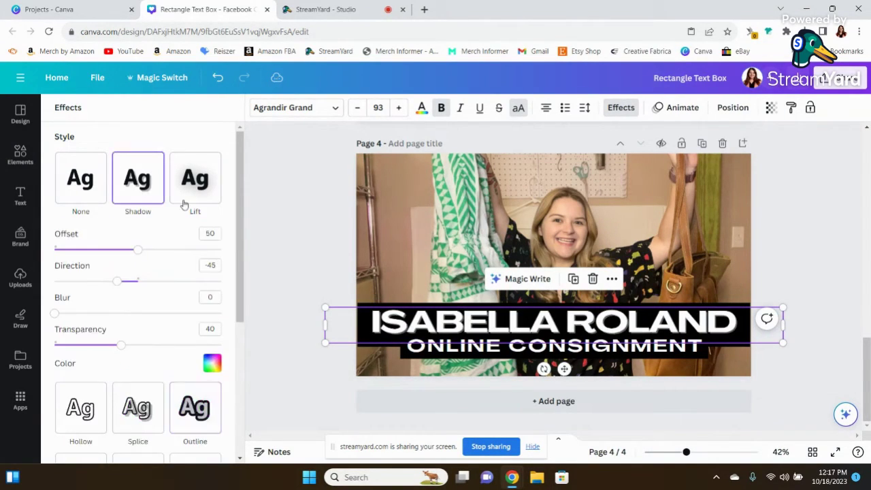
{"action": "left_click", "coordinate": [186, 202]}
{"action": "scroll", "coordinate": [155, 208], "scroll_direction": "down", "scroll_amount": 2}
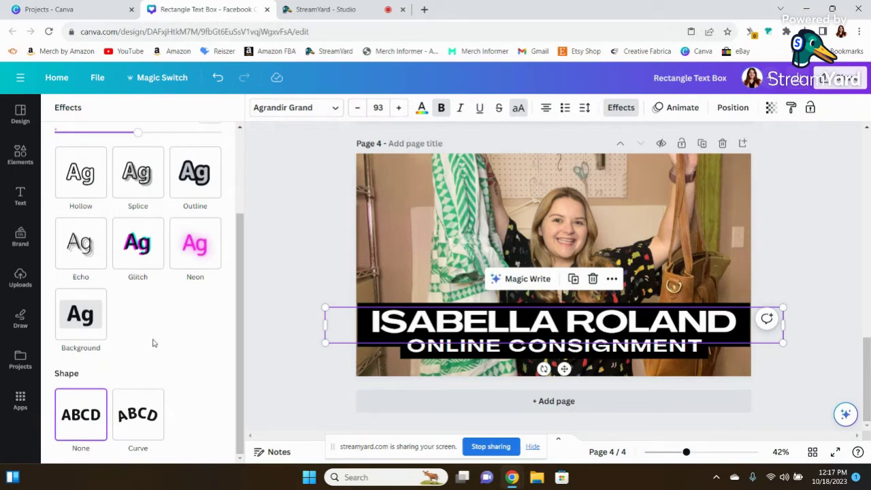
{"action": "scroll", "coordinate": [154, 340], "scroll_direction": "up", "scroll_amount": 2}
{"action": "left_click", "coordinate": [94, 185]}
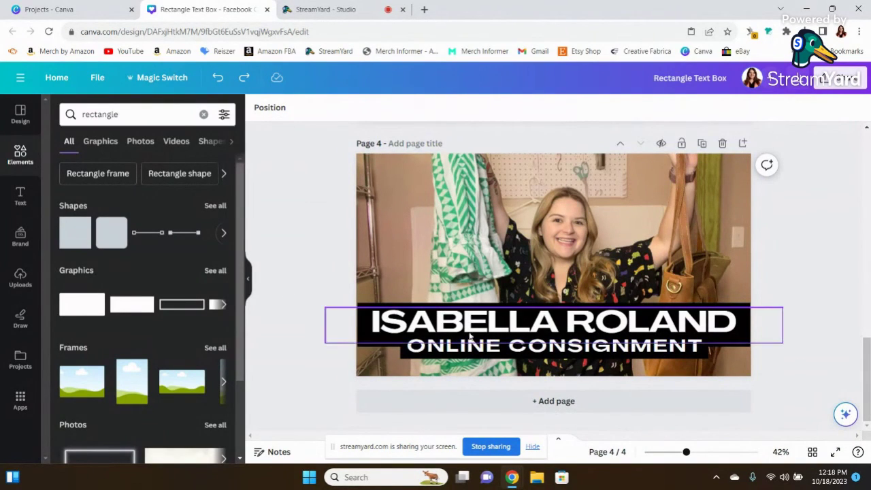
{"action": "left_click", "coordinate": [478, 326]}
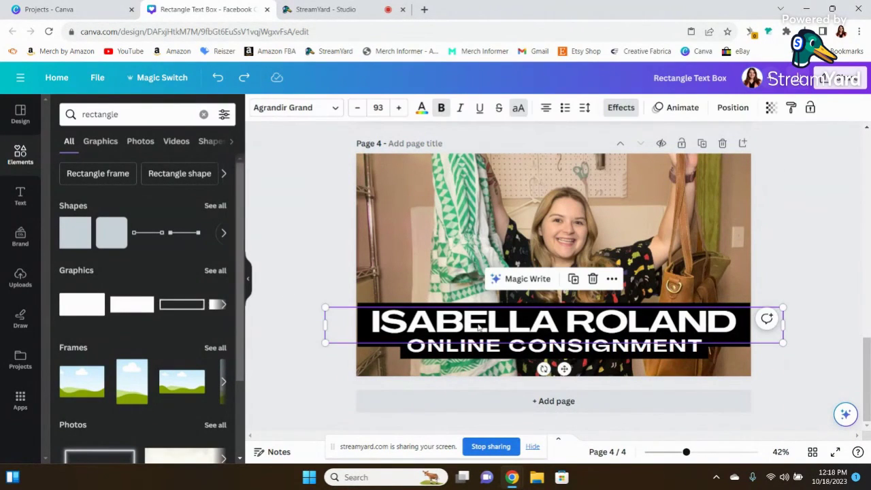
{"action": "left_click", "coordinate": [322, 272]}
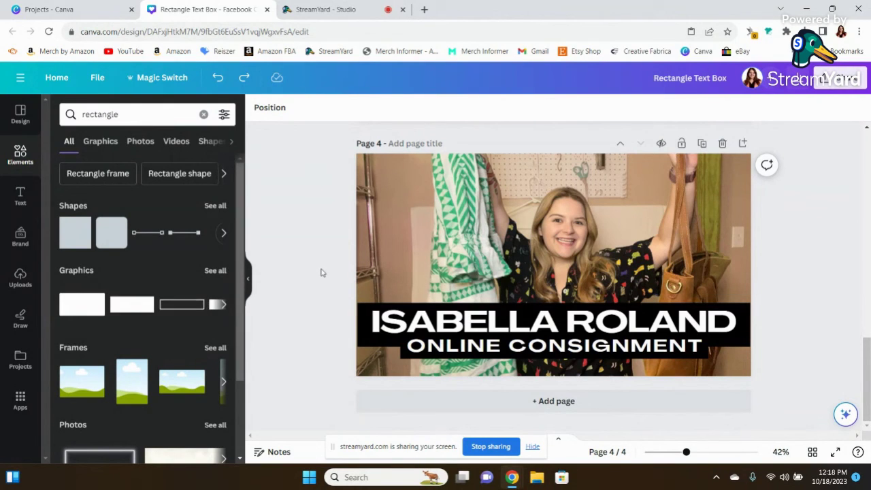
{"action": "left_click", "coordinate": [119, 311]}
{"action": "left_click_drag", "start_coordinate": [518, 265], "coordinate": [404, 241]}
{"action": "mouse_move", "coordinate": [516, 278]}
{"action": "left_mouse_down"}
{"action": "mouse_move", "coordinate": [686, 304]}
{"action": "mouse_move", "coordinate": [510, 279]}
{"action": "left_mouse_up"}
{"action": "right_click", "coordinate": [418, 219]}
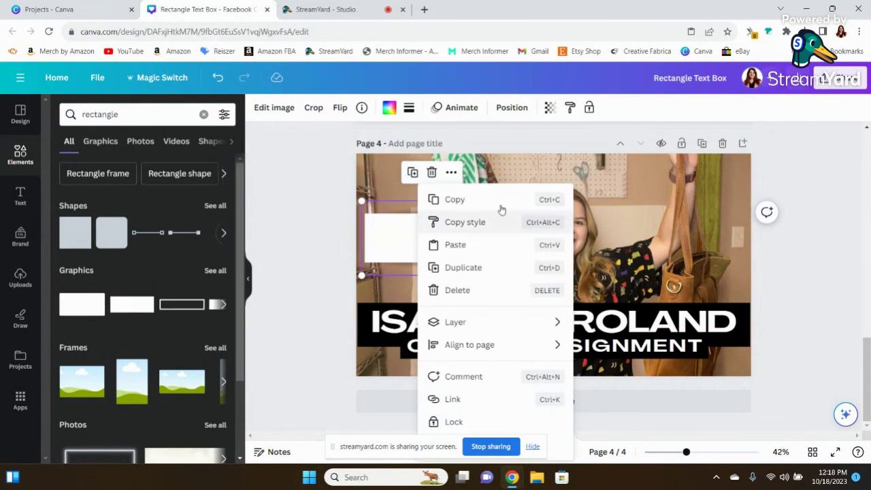
{"action": "left_click", "coordinate": [476, 291]}
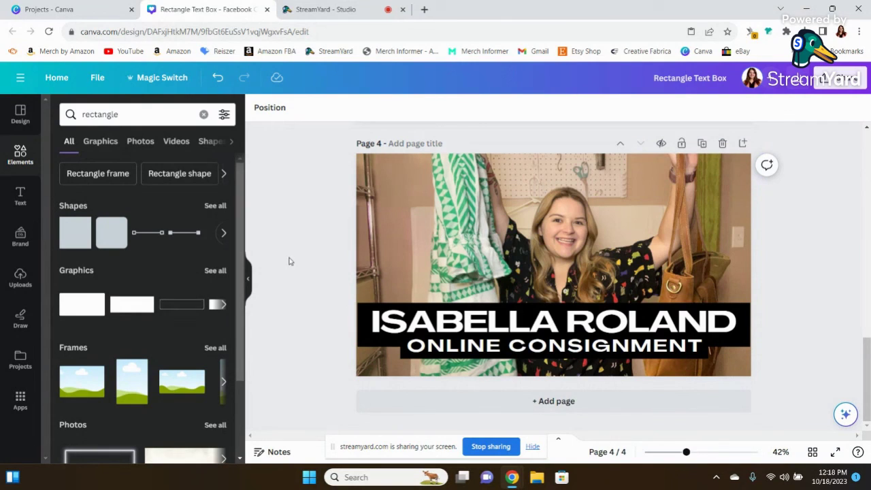